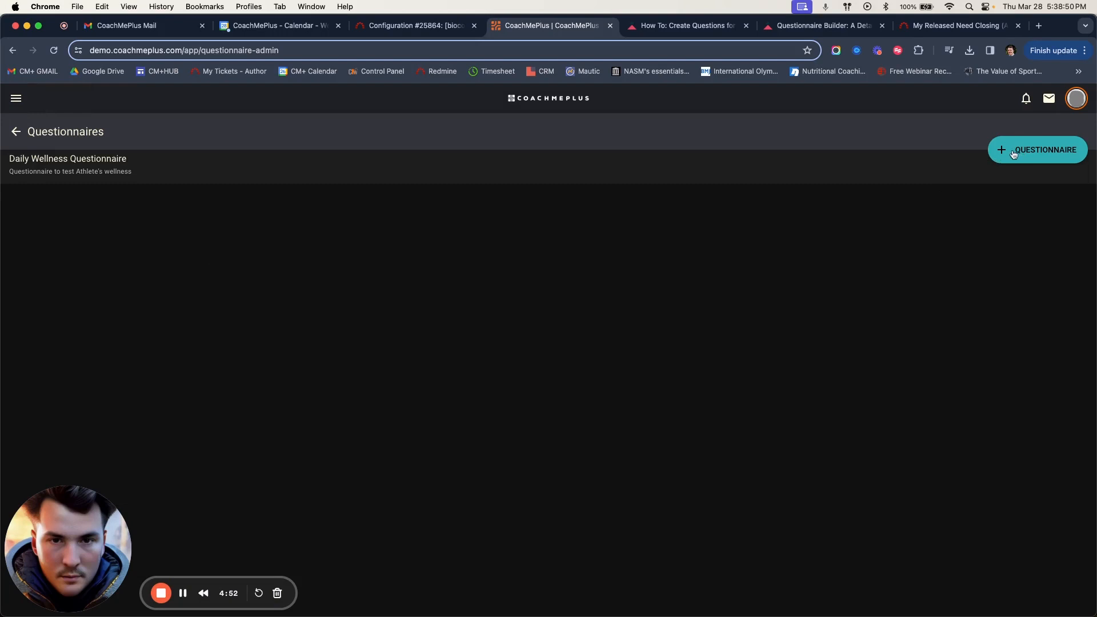
# Create a questionnaire named "Weekly Check-In" with the description "Please fill this out at the end of every week on Friday".
pyautogui.click(1000, 151)
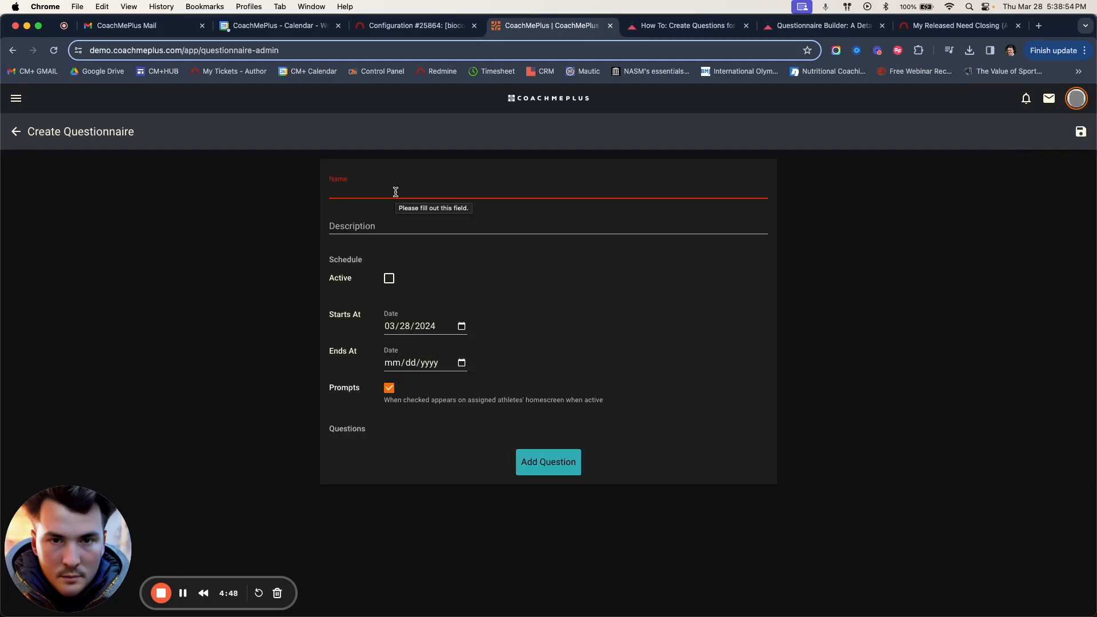
pyautogui.write('W')
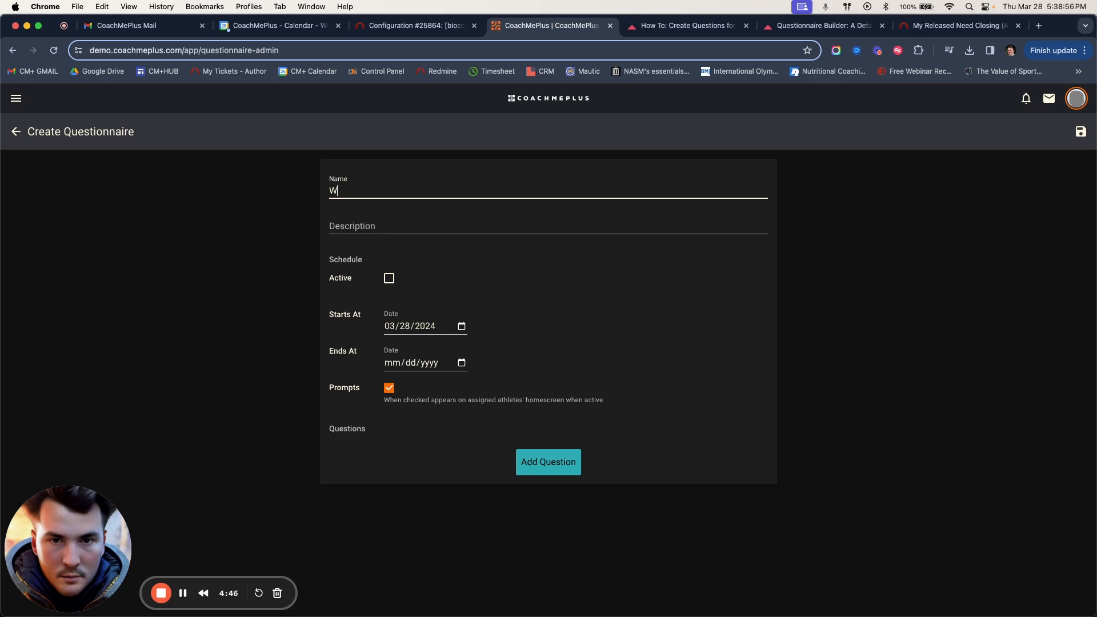
pyautogui.write('eekly Check-In')
pyautogui.press('Tab')
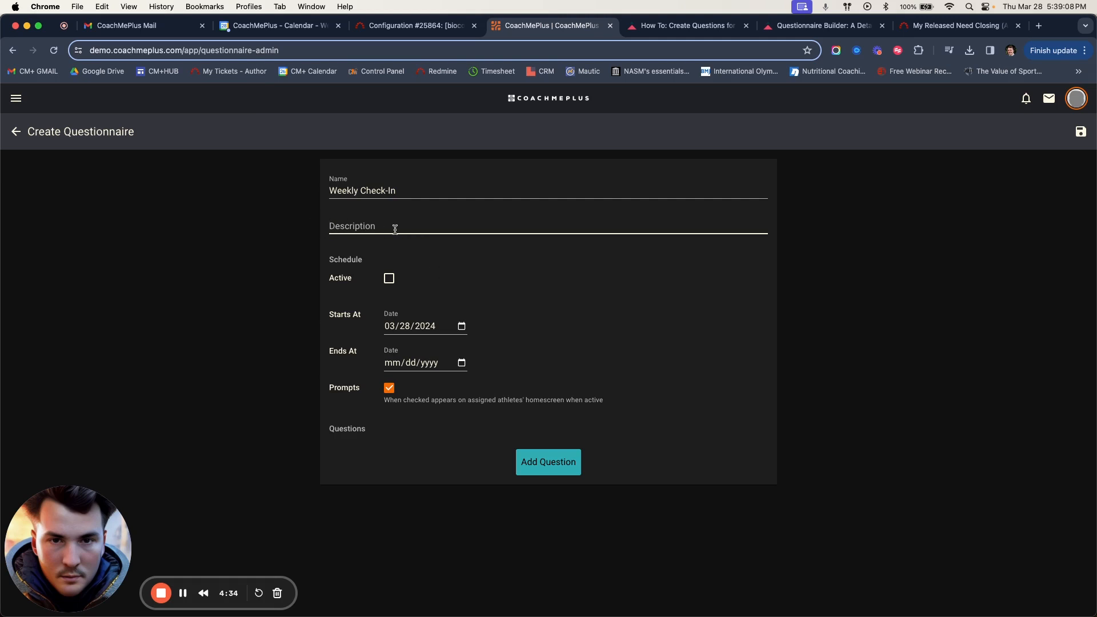
pyautogui.write('L')
pyautogui.press('BackSpace')
pyautogui.write('Please fill this out at the end of')
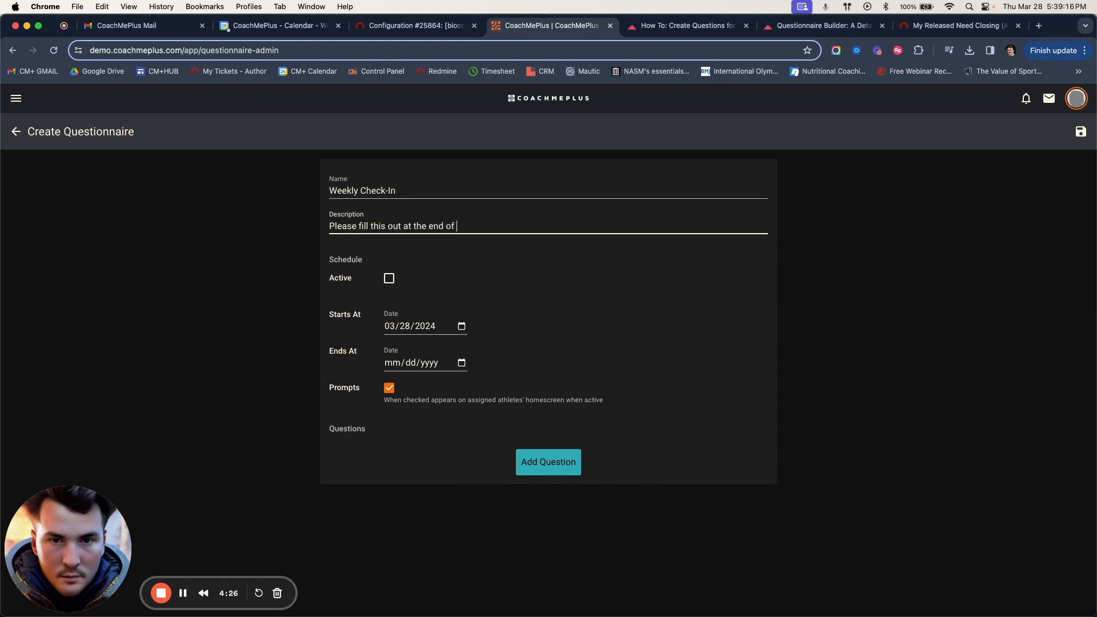
pyautogui.write(' every week on Friday')
# Make the questionnaire active and set its start date to 04/01/2024.
pyautogui.click(390, 280)
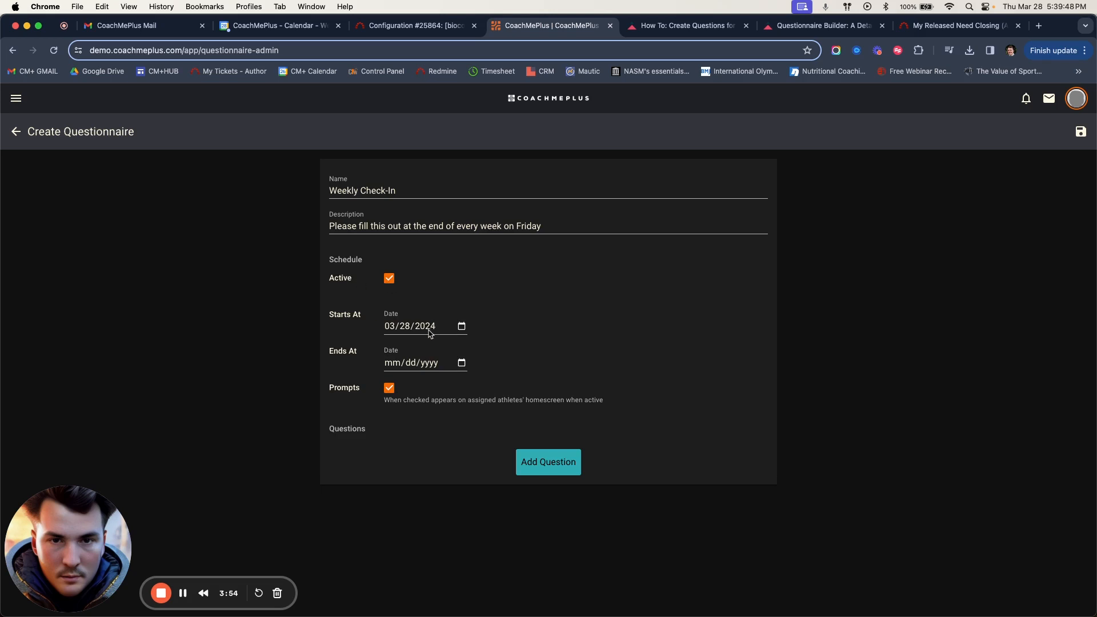
pyautogui.click(461, 326)
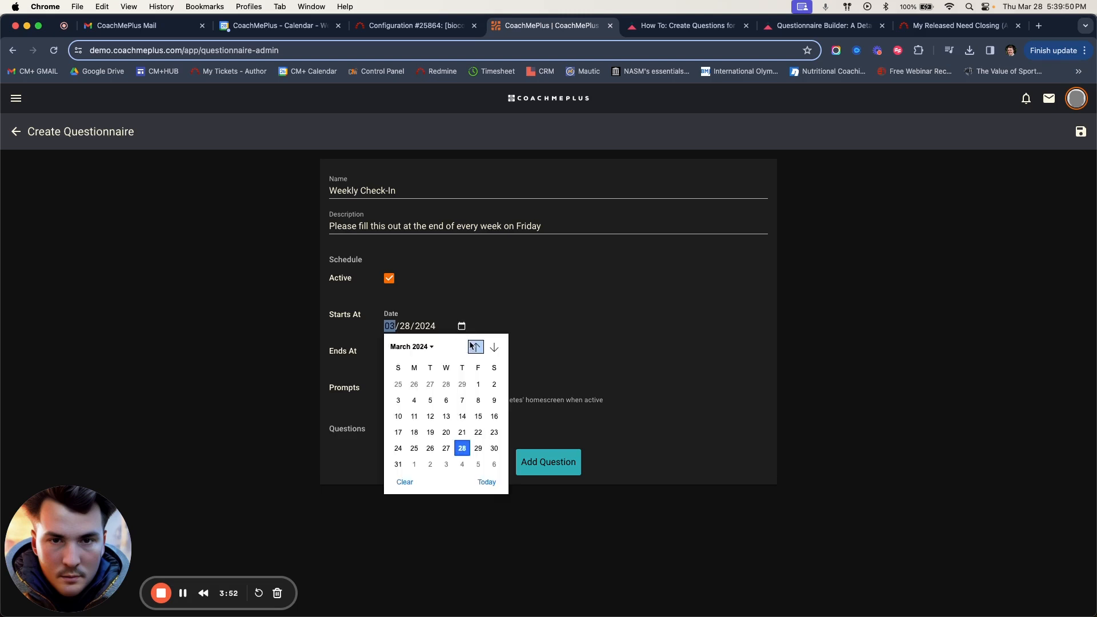
pyautogui.click(414, 464)
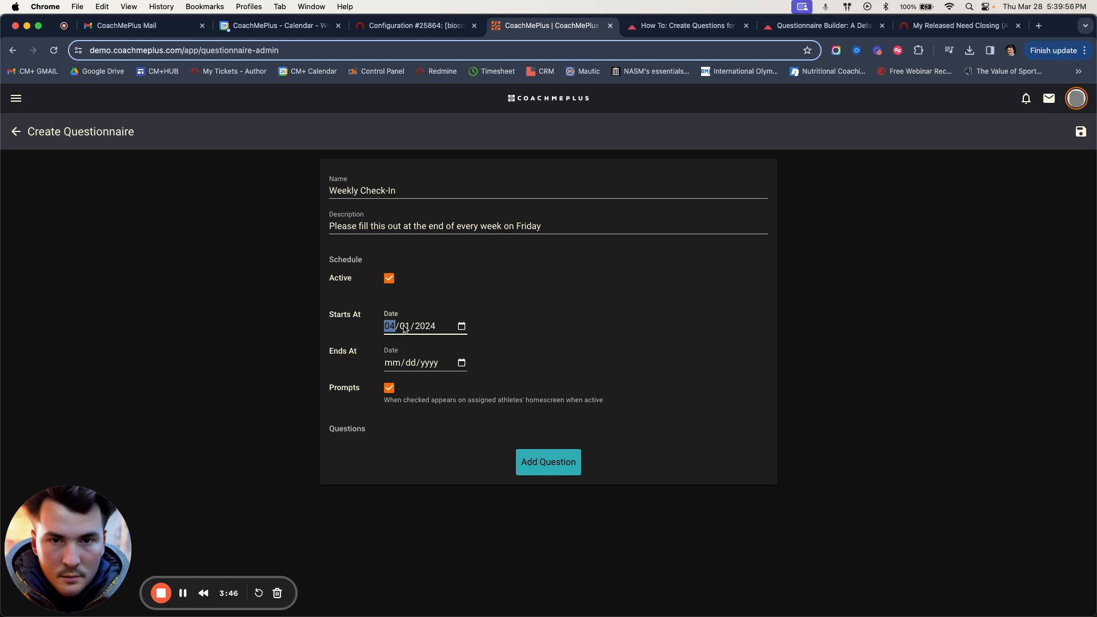
pyautogui.click(357, 372)
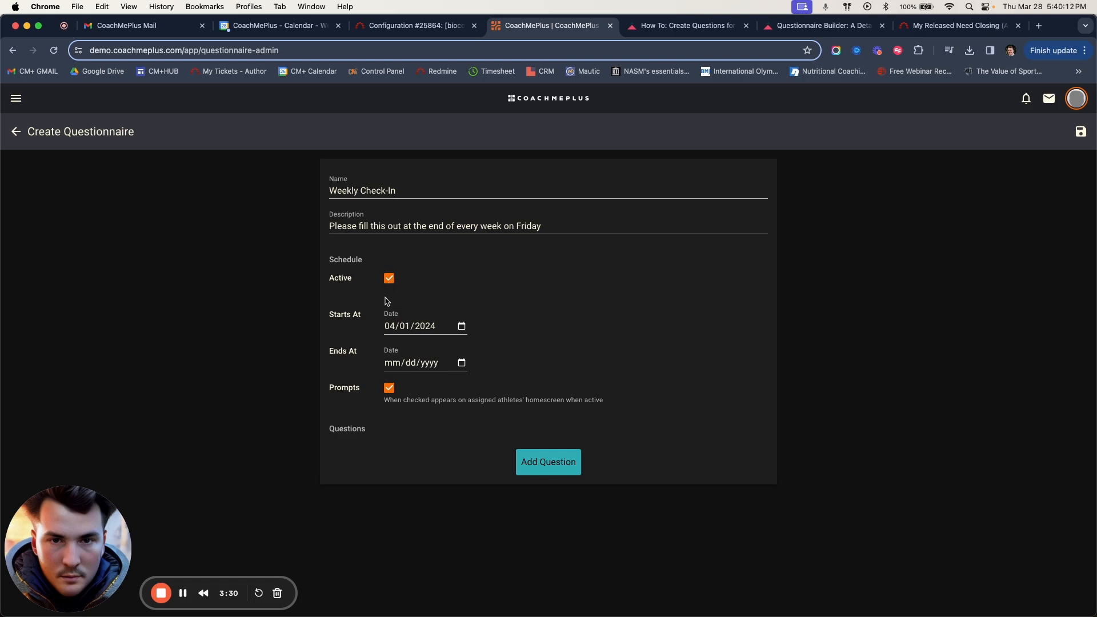
# Set the questionnaire's end date to 06/30/2024.
pyautogui.click(427, 368)
pyautogui.click(462, 365)
pyautogui.click(493, 384)
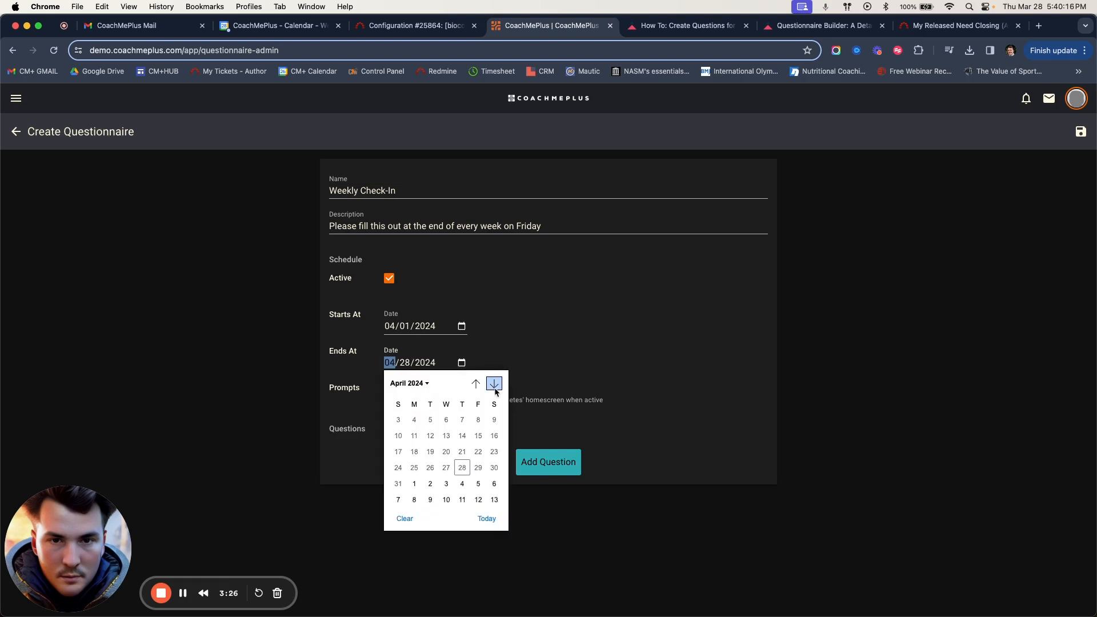
pyautogui.click(494, 384)
pyautogui.click(493, 384)
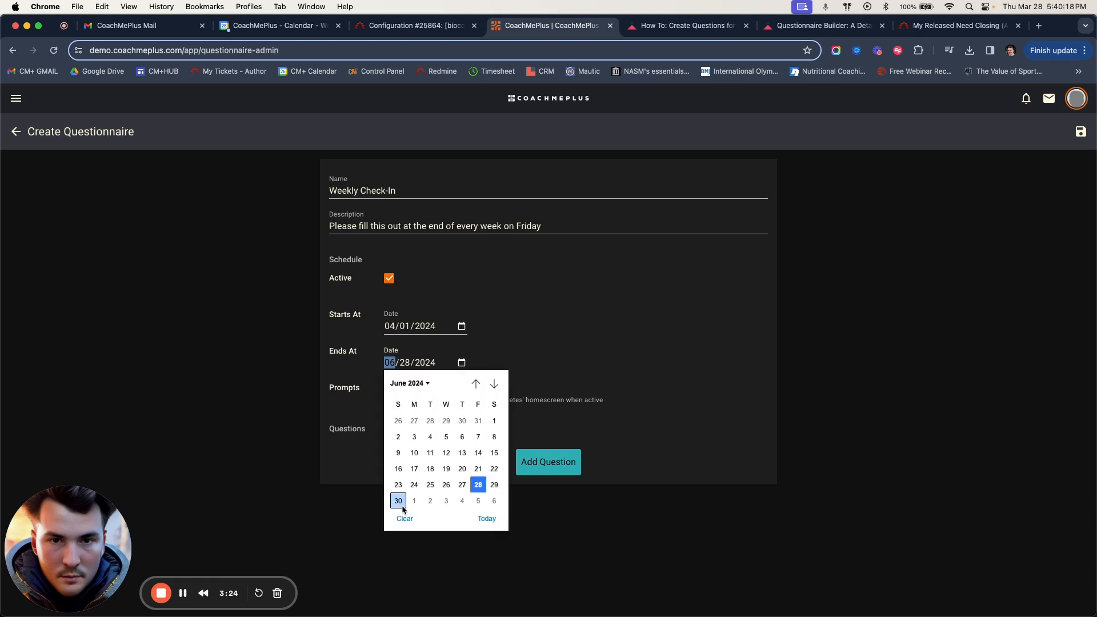
pyautogui.click(398, 500)
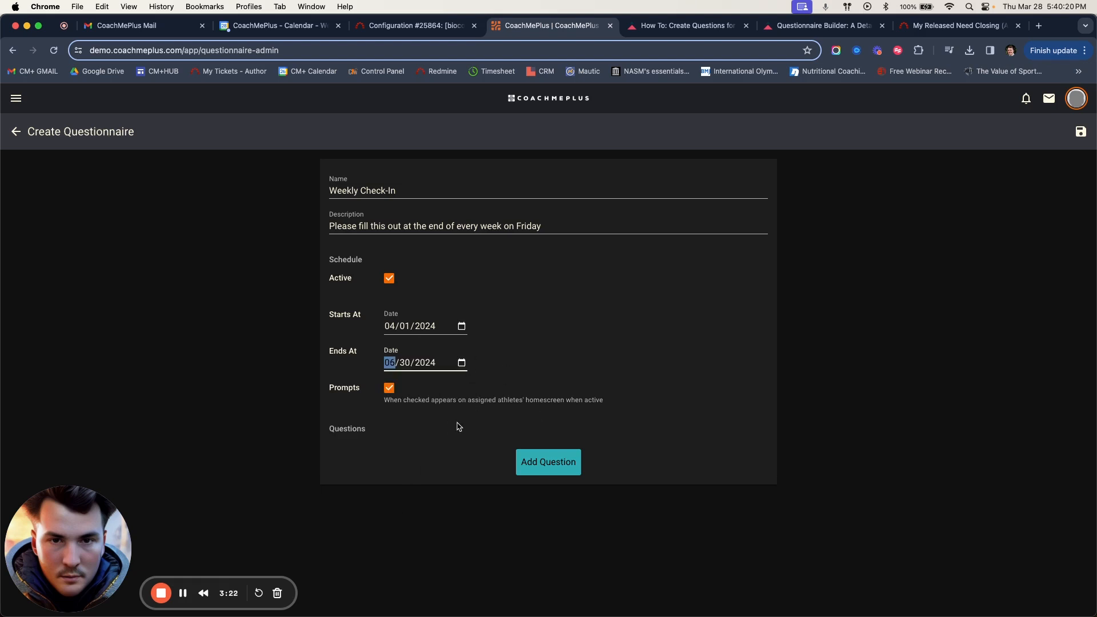
# Keep the athletes' homescreen prompts enabled and save the new questionnaire.
pyautogui.click(496, 392)
pyautogui.click(389, 390)
pyautogui.click(390, 390)
pyautogui.moveTo(67, 528); pyautogui.dragTo(839, 110)
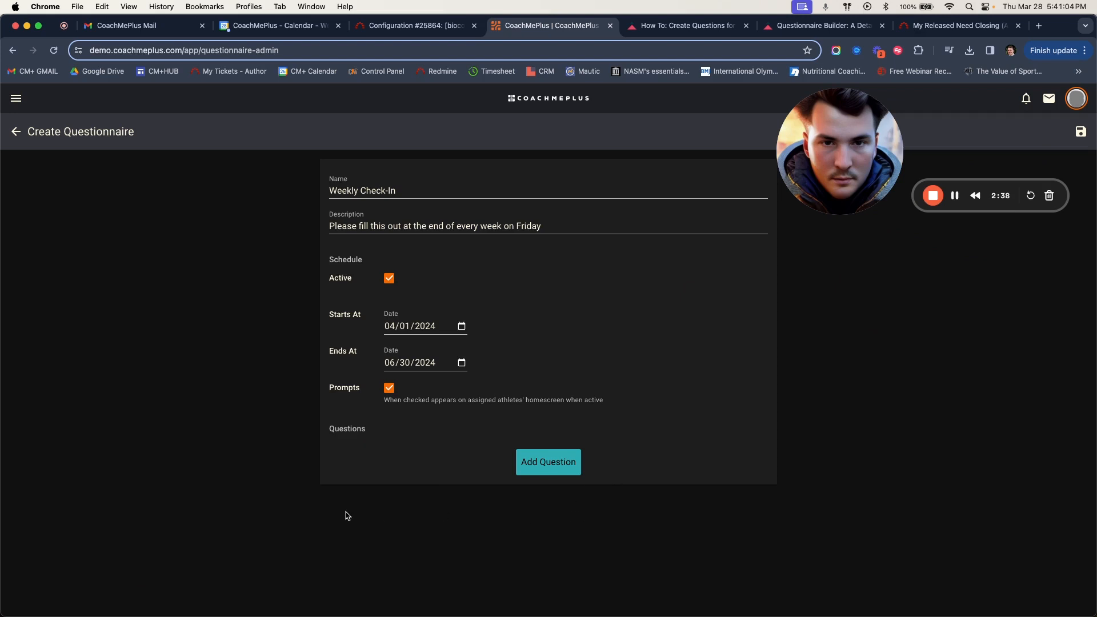
pyautogui.click(1080, 131)
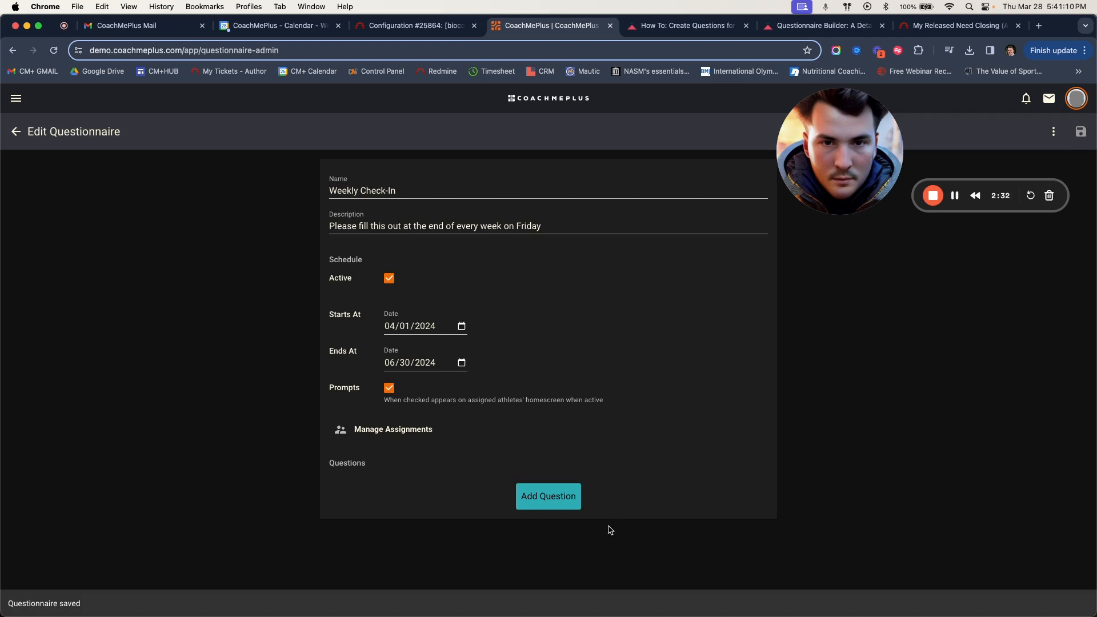
# Add a question titled "Rate the difficulty of training this week" with the type Buttons (One To Ten).
pyautogui.click(542, 502)
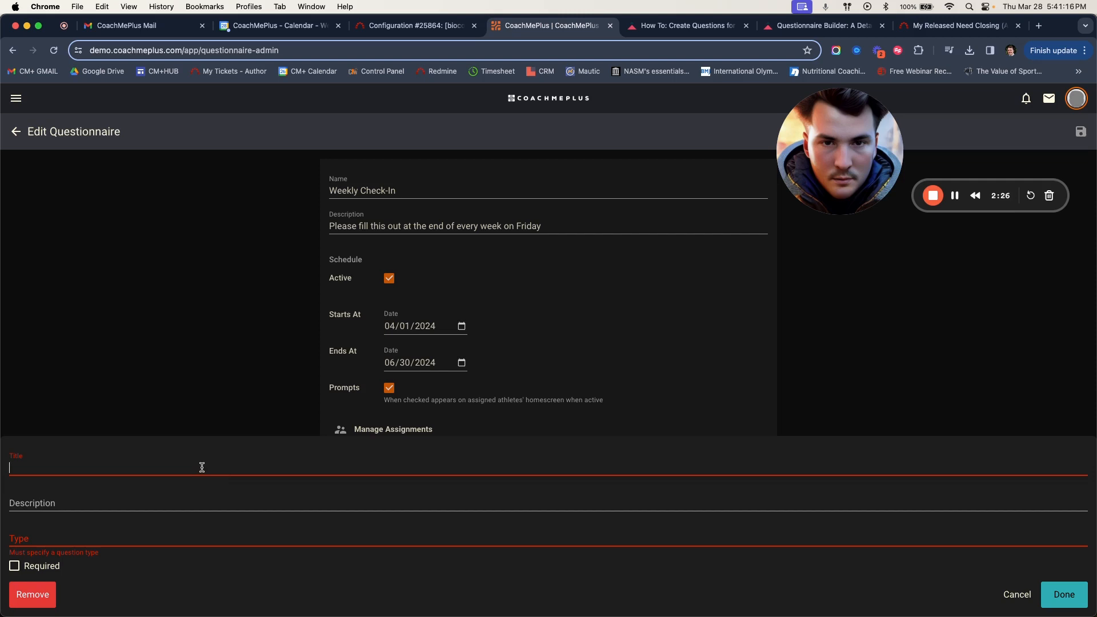
pyautogui.write('Rate the dif')
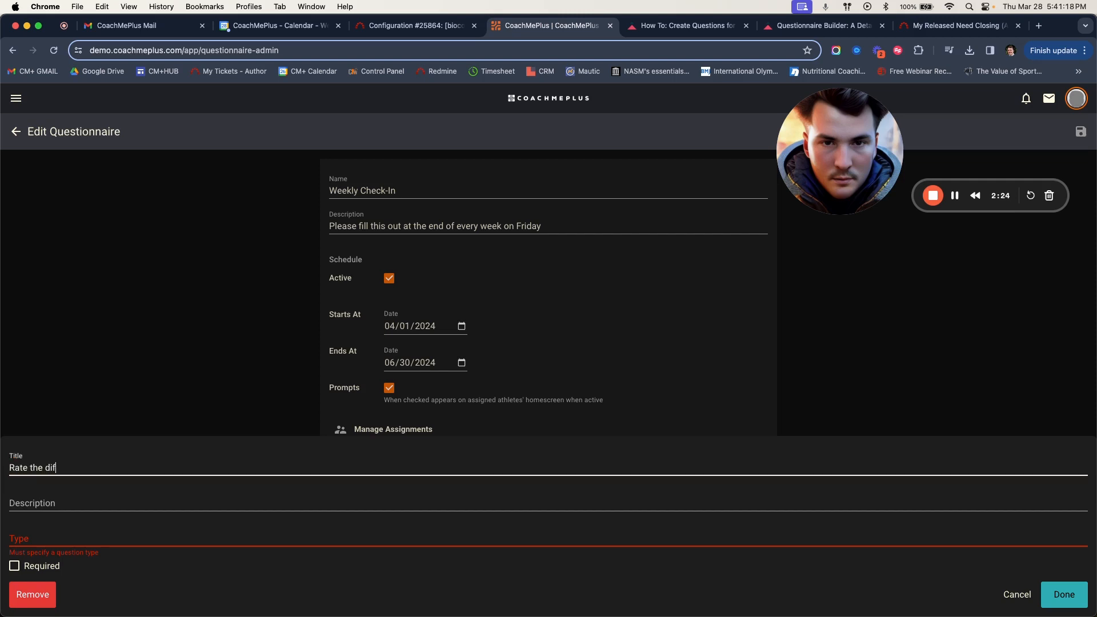
pyautogui.write('ficuklty of training this week')
pyautogui.click(159, 542)
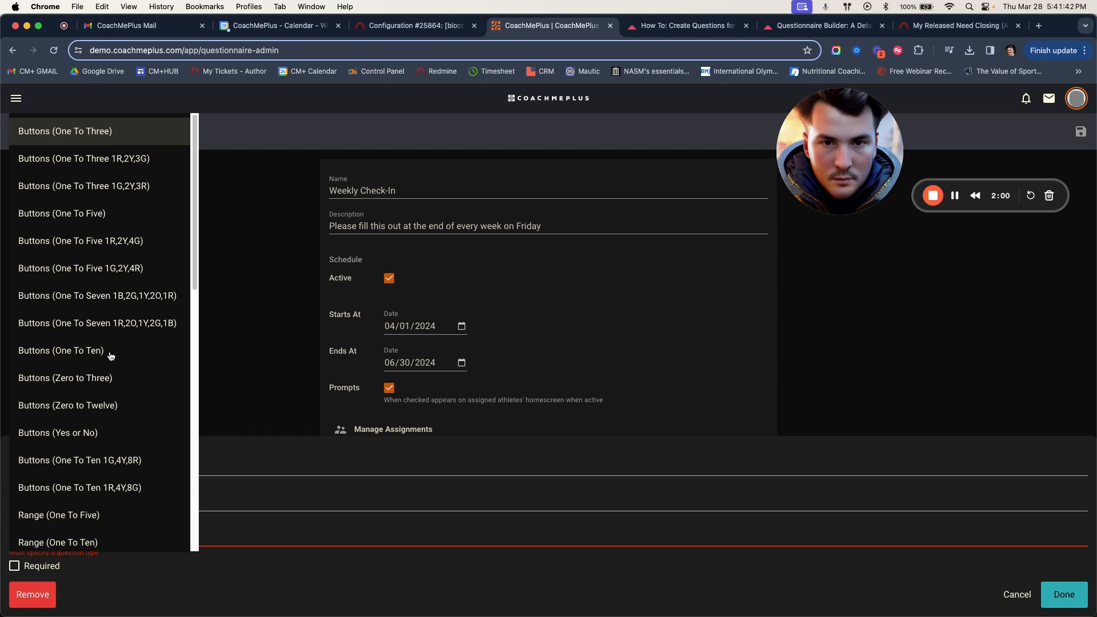
pyautogui.click(69, 357)
# Change the training difficulty question's type to Borg Scale Buttons (Zero to Ten), make it required and confirm the question.
pyautogui.click(86, 540)
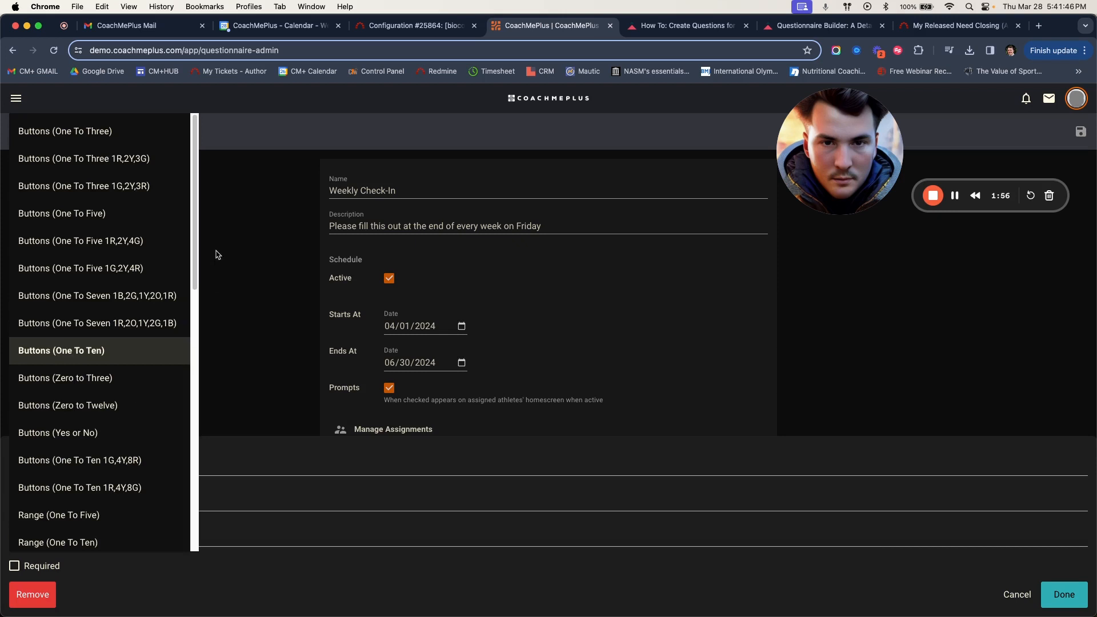
pyautogui.scroll(-5, 86, 343)
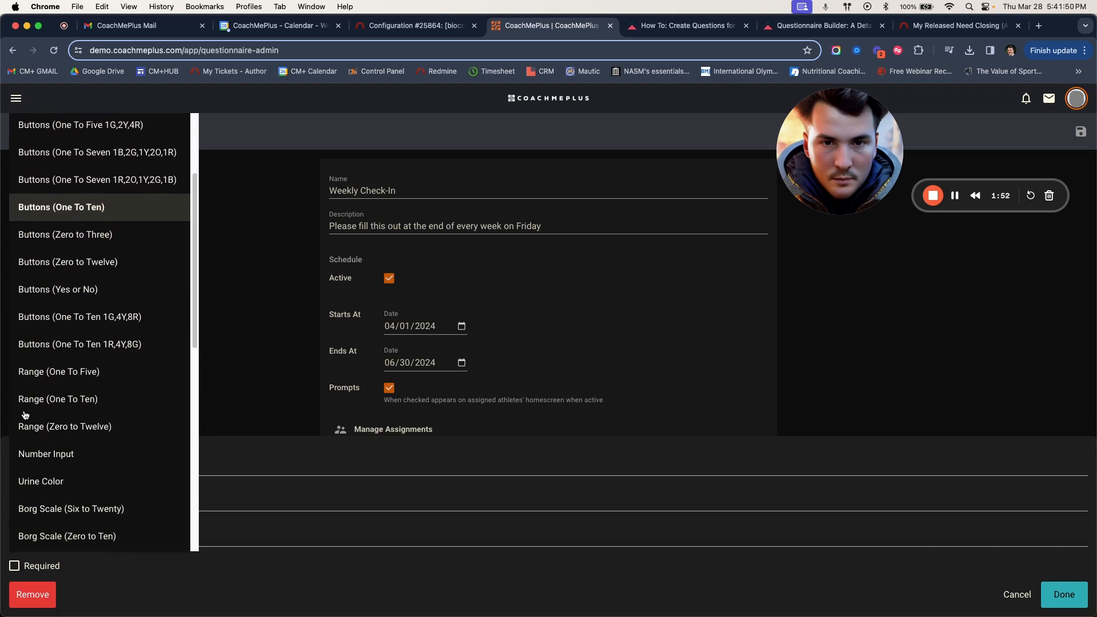
pyautogui.scroll(-3, 42, 379)
pyautogui.scroll(-3, 42, 383)
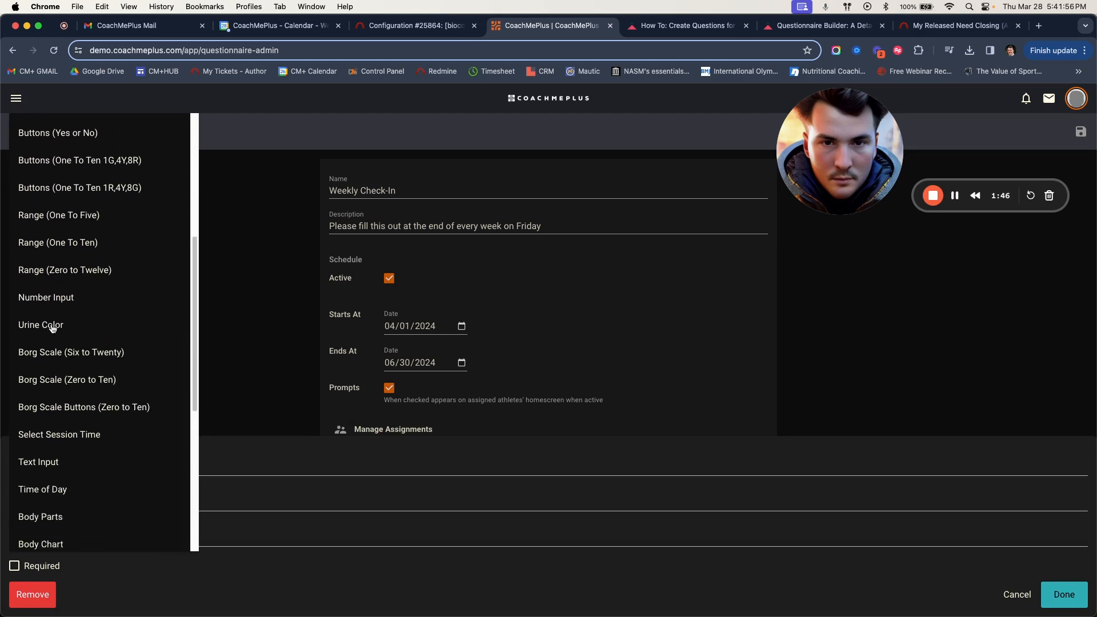
pyautogui.scroll(-1, 105, 349)
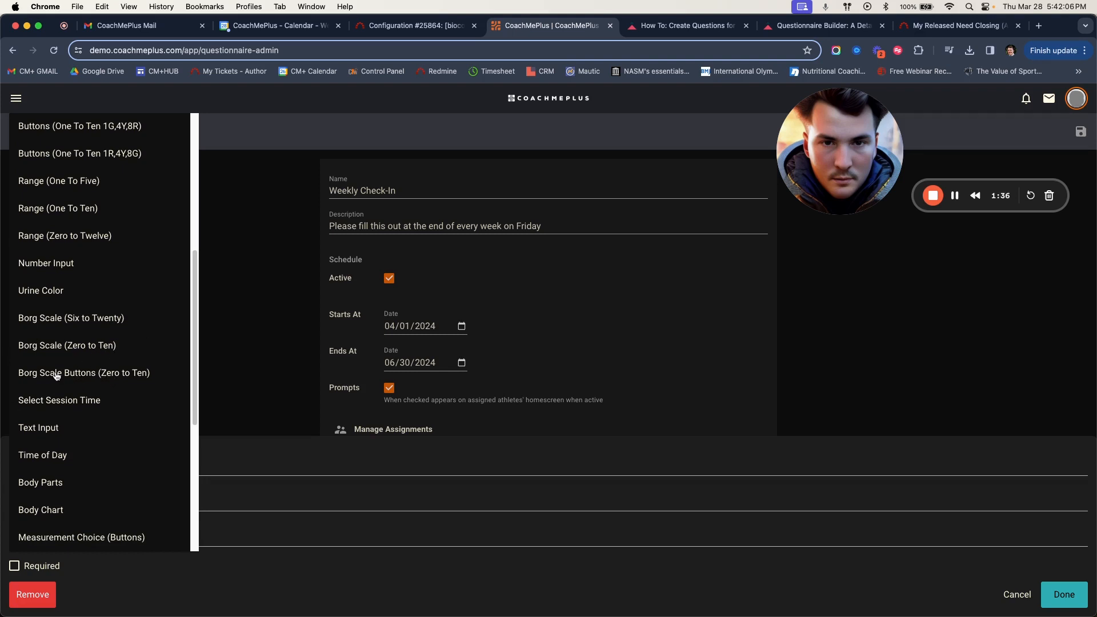
pyautogui.scroll(-3, 56, 375)
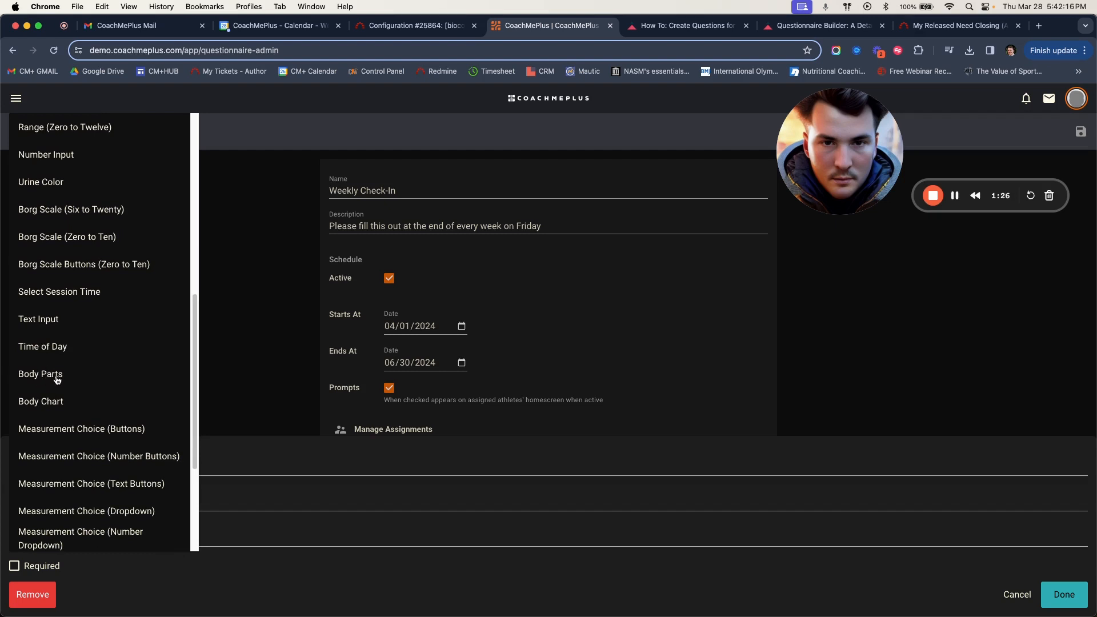
pyautogui.scroll(-5, 91, 330)
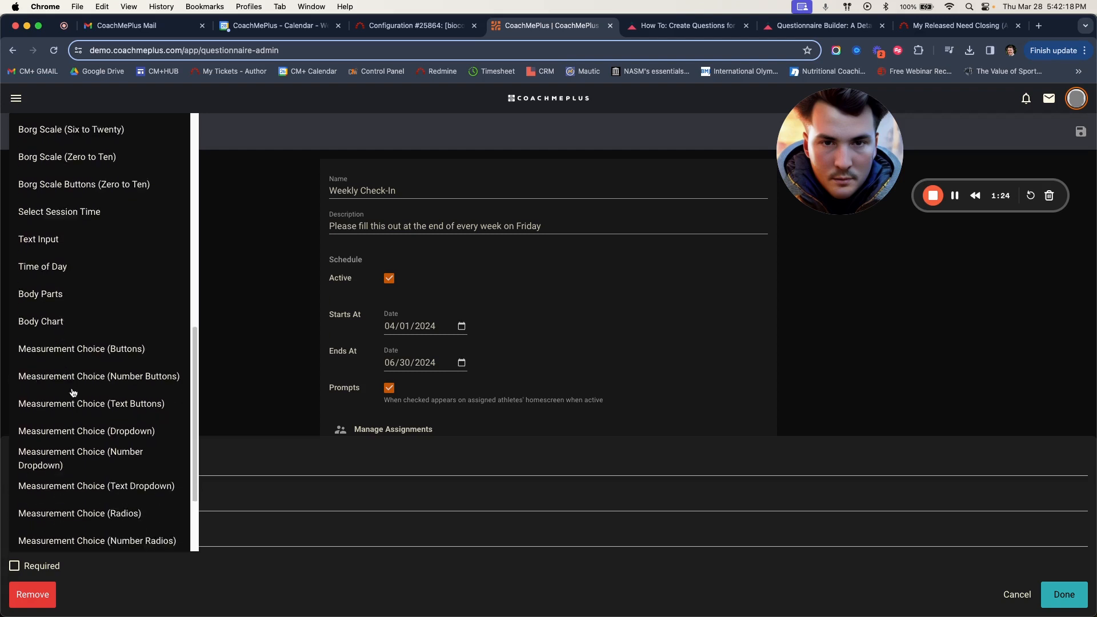
pyautogui.scroll(-3, 72, 258)
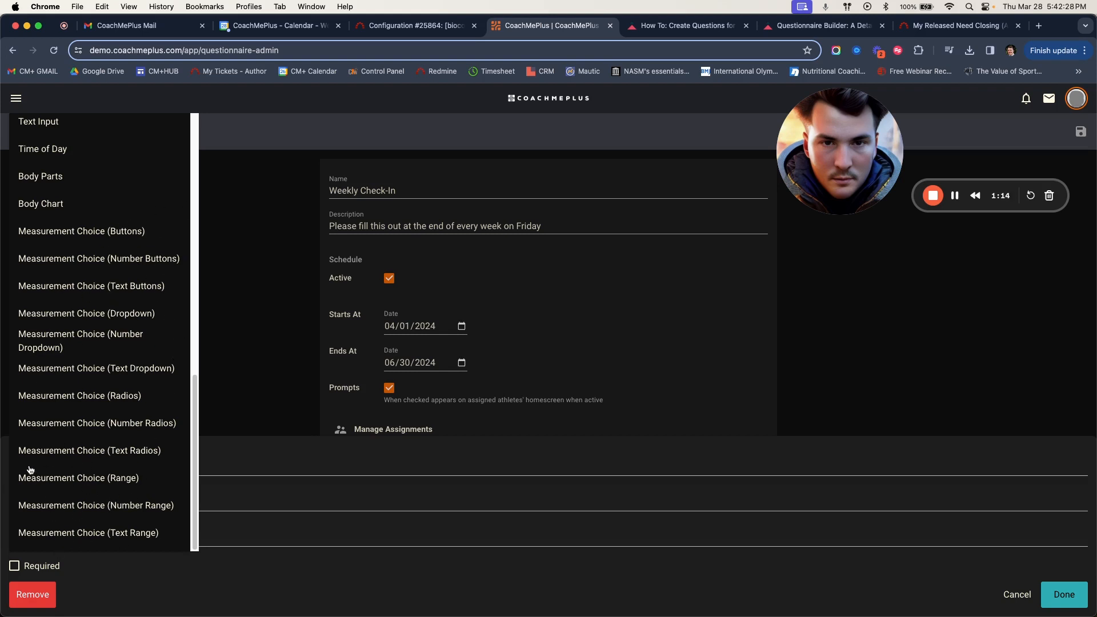
pyautogui.scroll(6, 34, 371)
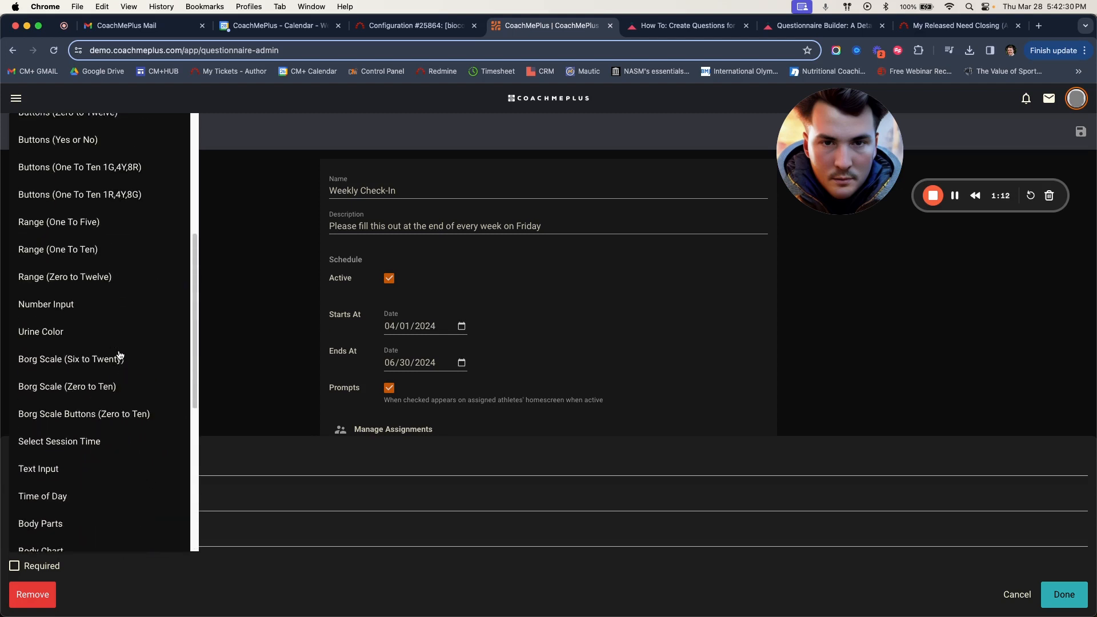
pyautogui.click(73, 416)
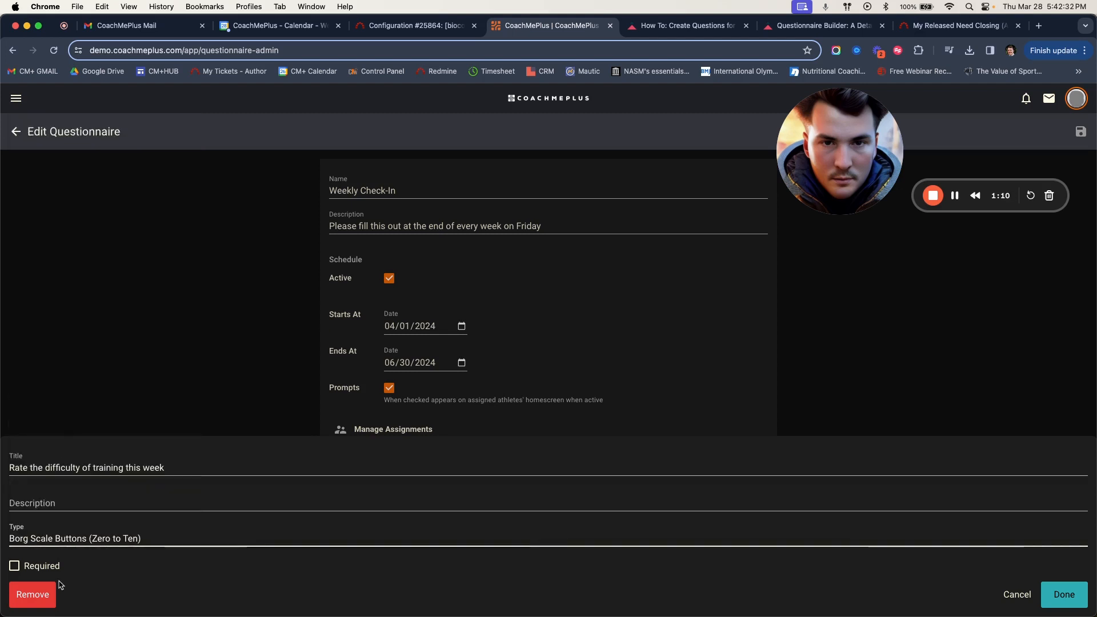
pyautogui.click(46, 569)
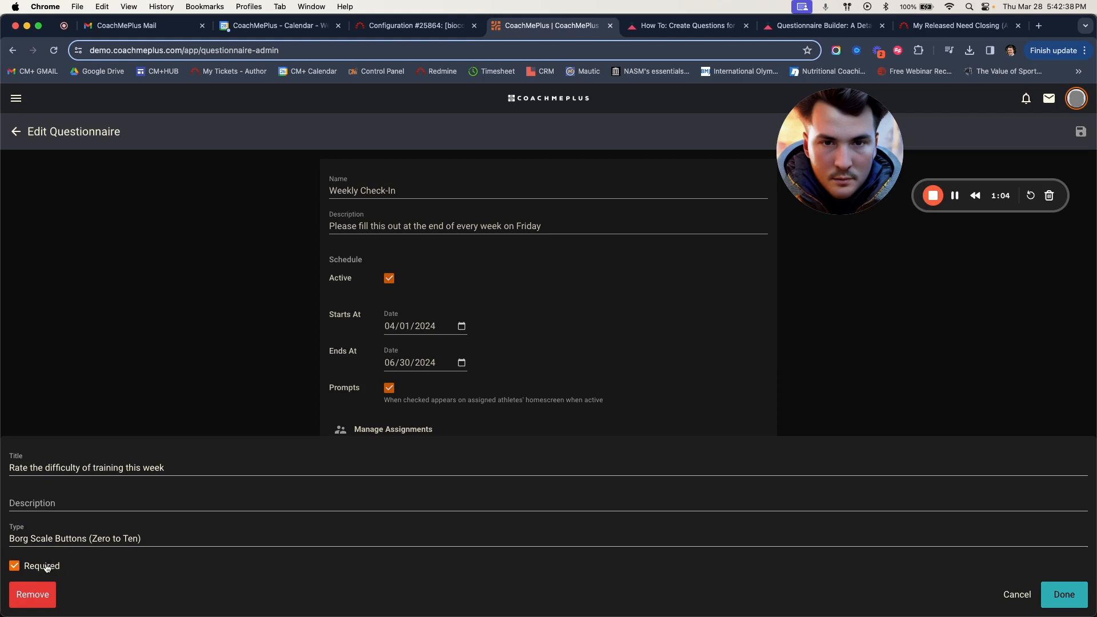
pyautogui.click(1067, 596)
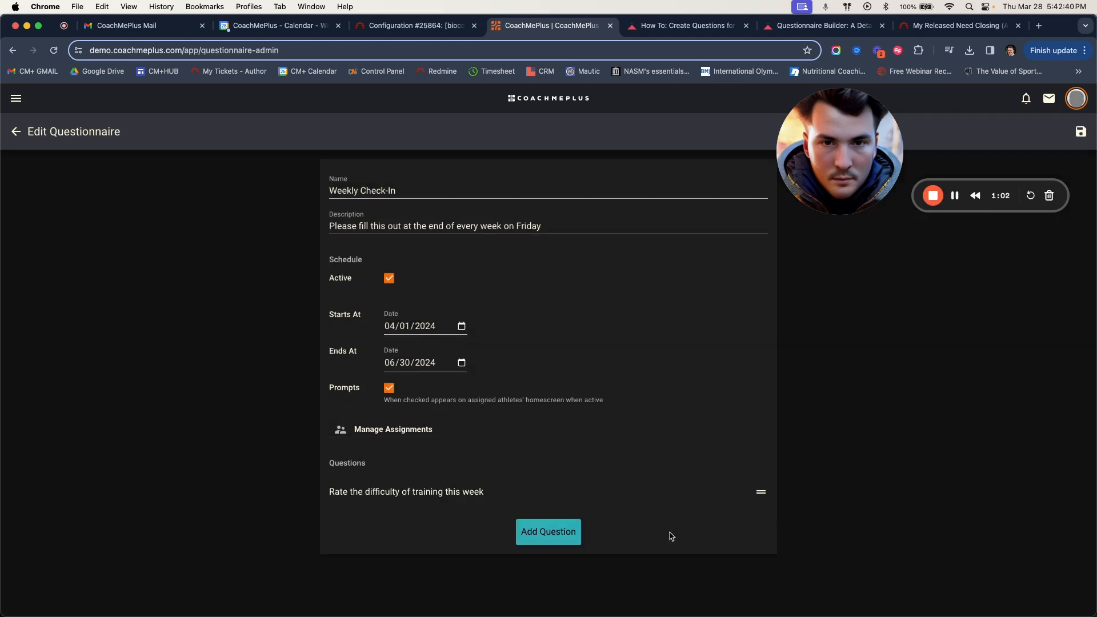
# Add a required second question titled "Rate how your body is feeling" with the type Buttons (One To Five 1R,2Y,4G).
pyautogui.click(565, 536)
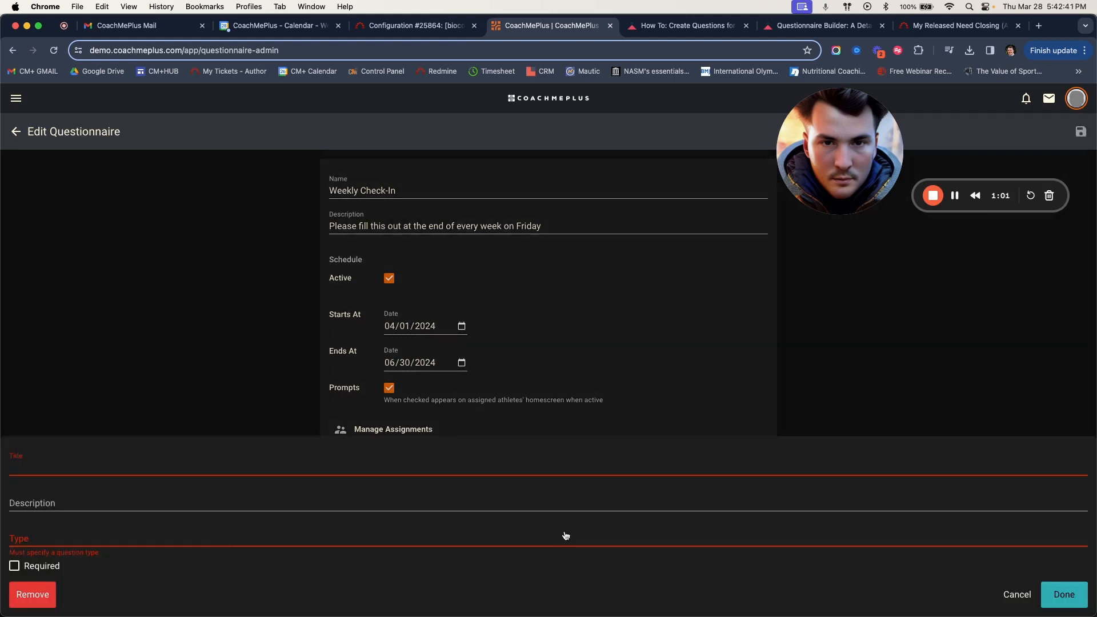
pyautogui.click(329, 467)
pyautogui.write('Rate how ')
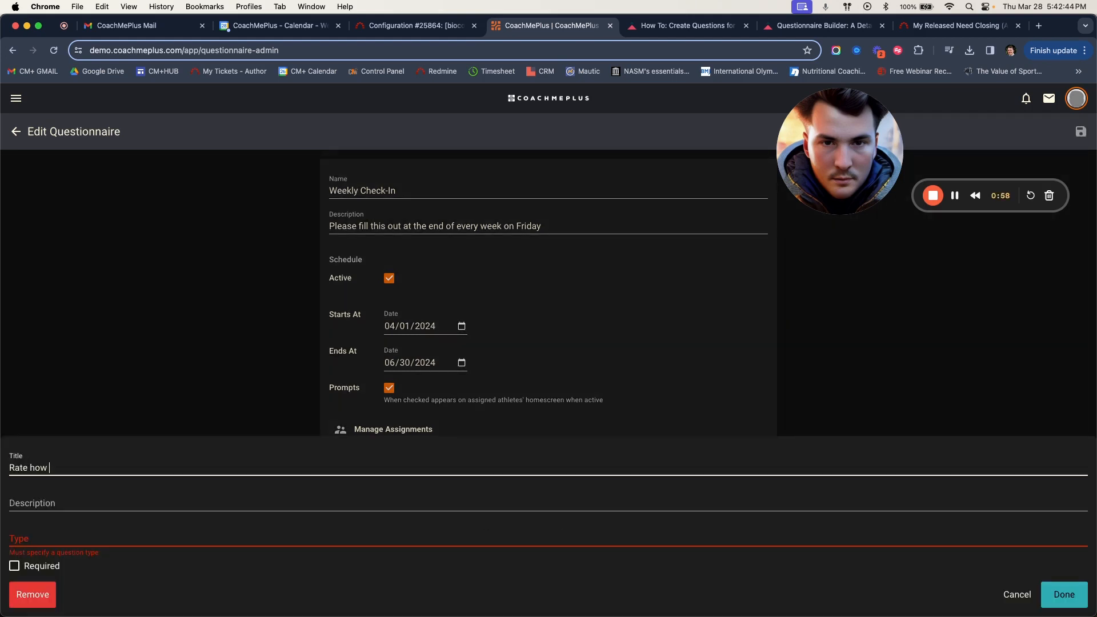
pyautogui.write('your body is feeling')
pyautogui.click(214, 537)
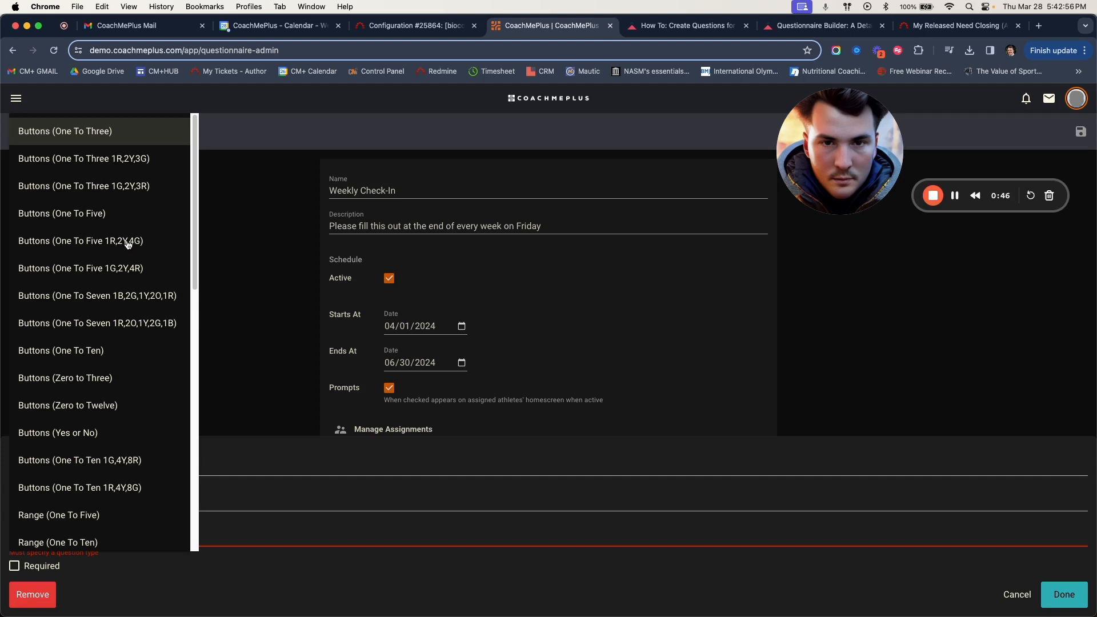
pyautogui.click(99, 245)
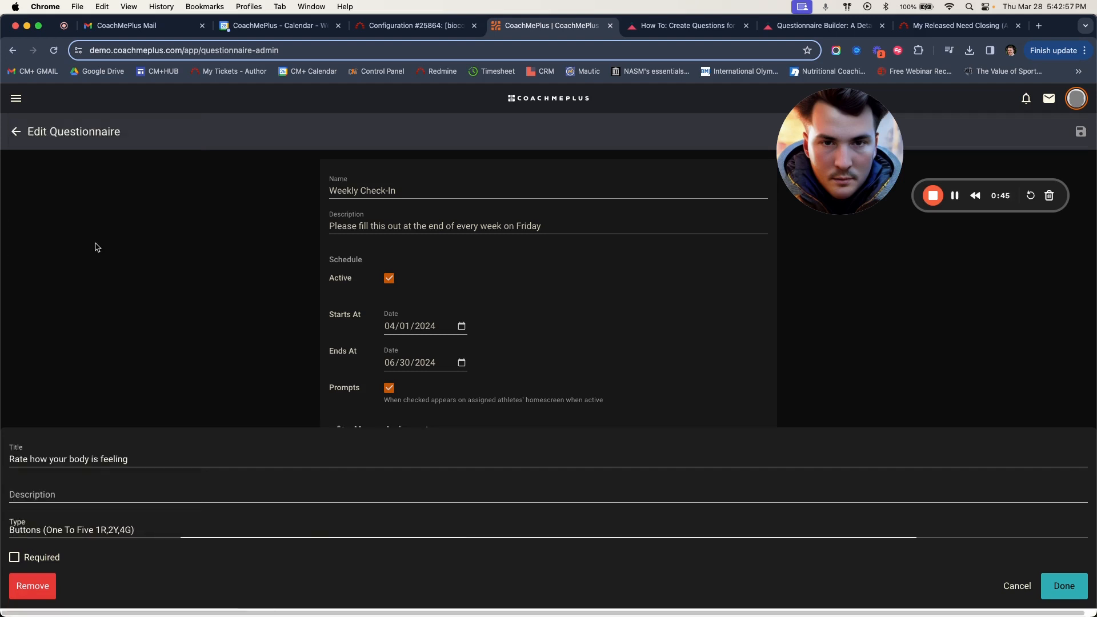
pyautogui.click(41, 567)
pyautogui.click(1064, 594)
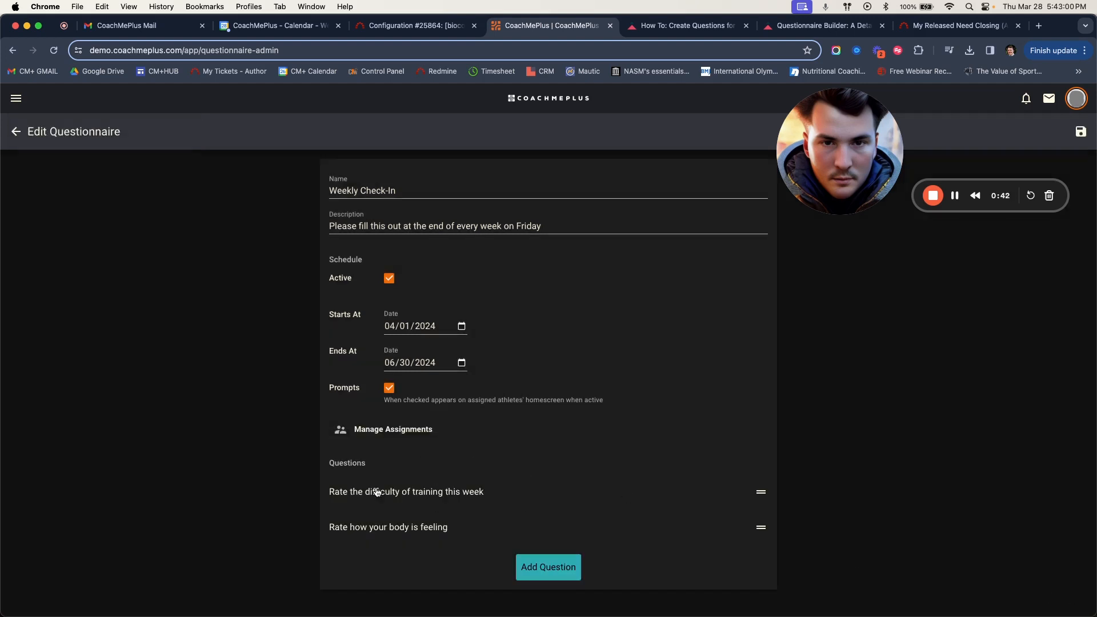
# Save the questionnaire with its two questions and open its preview.
pyautogui.moveTo(864, 142); pyautogui.dragTo(92, 539)
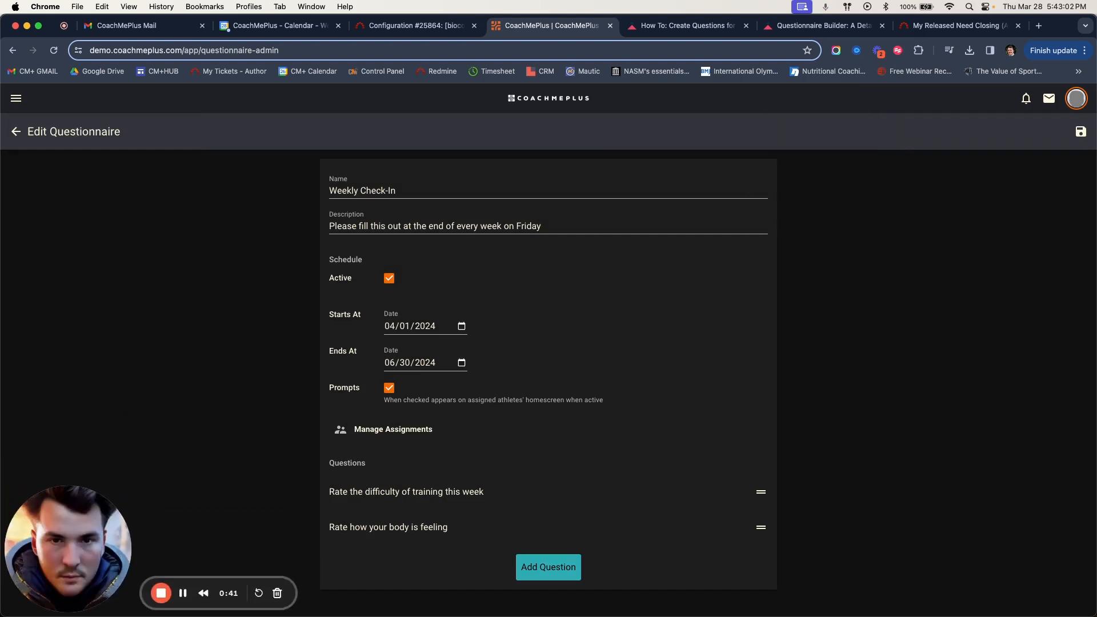
pyautogui.click(1079, 132)
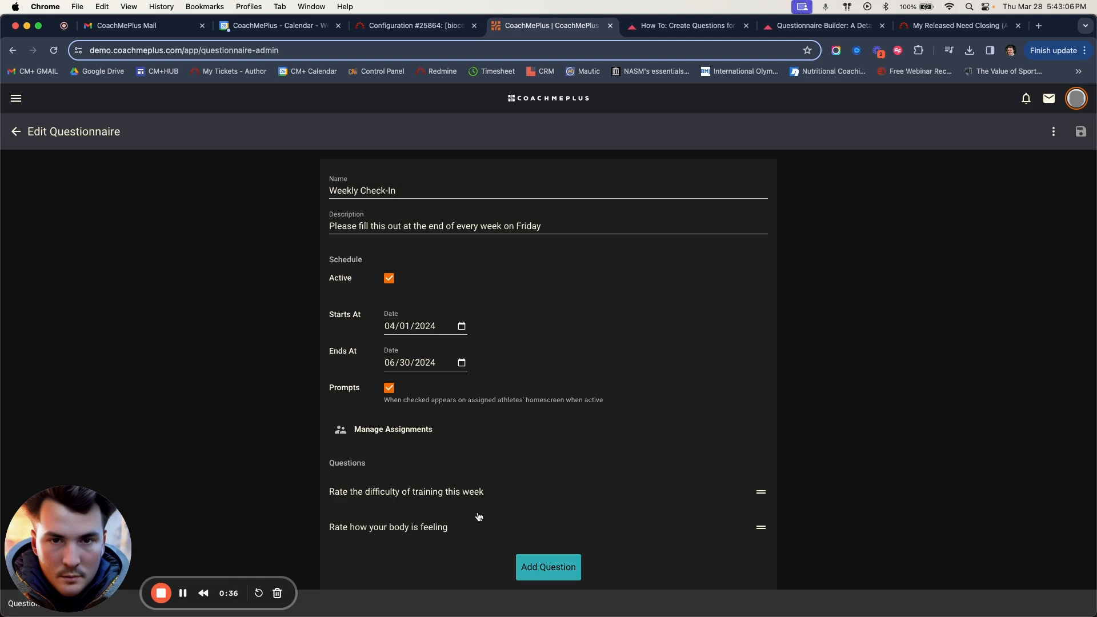
pyautogui.click(1053, 131)
pyautogui.click(1038, 133)
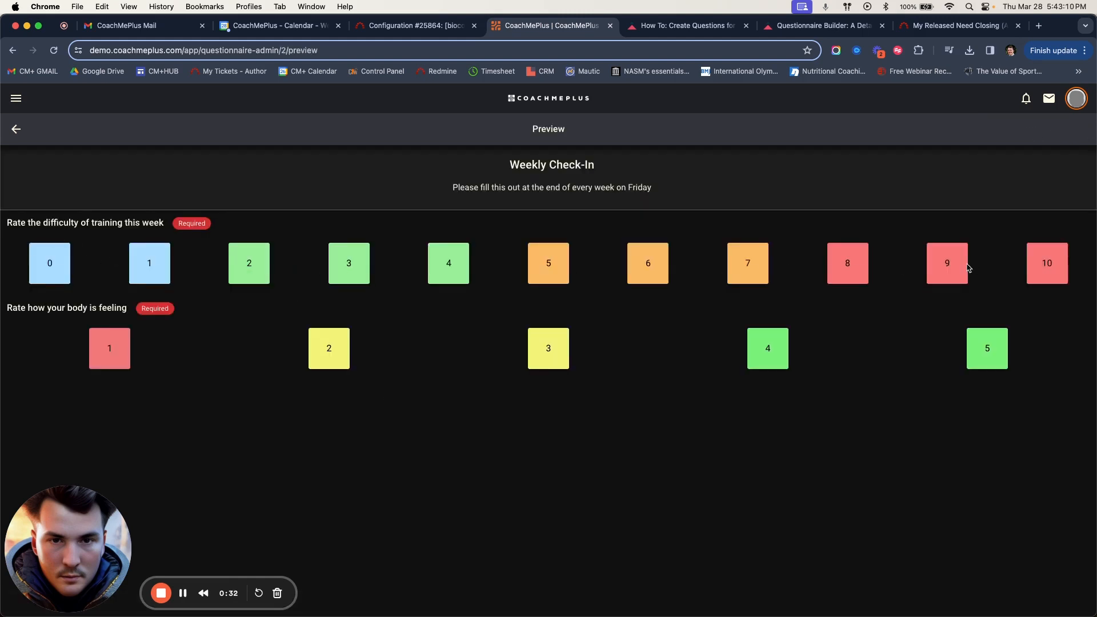
# Test the previewed answers by rating training difficulty 6, changing it to 8, and rating body feeling 2.
pyautogui.click(641, 265)
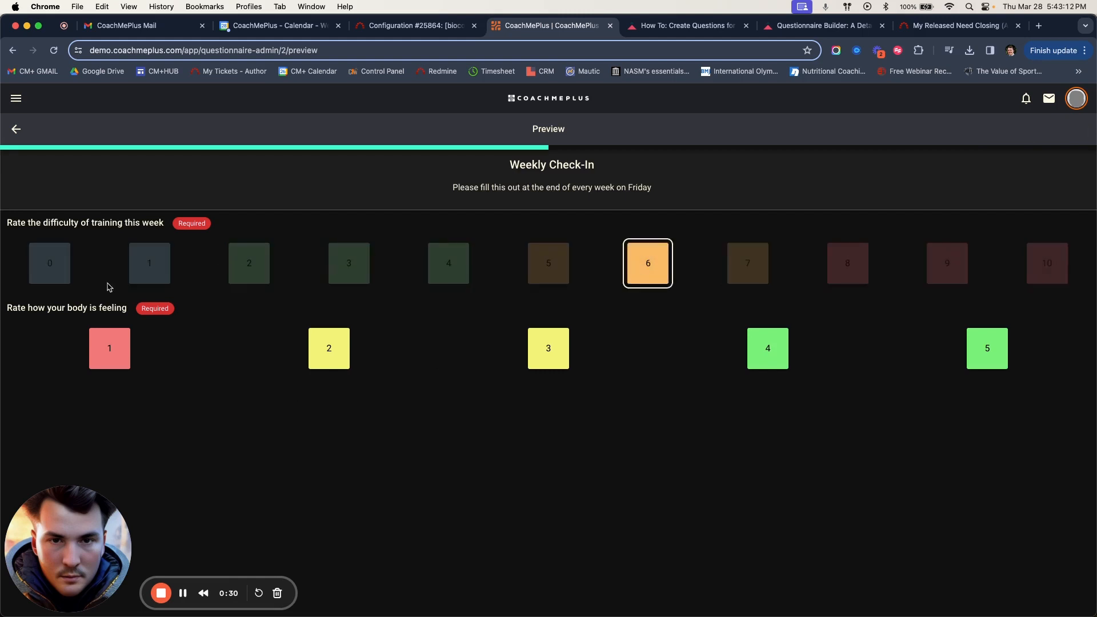
pyautogui.click(862, 265)
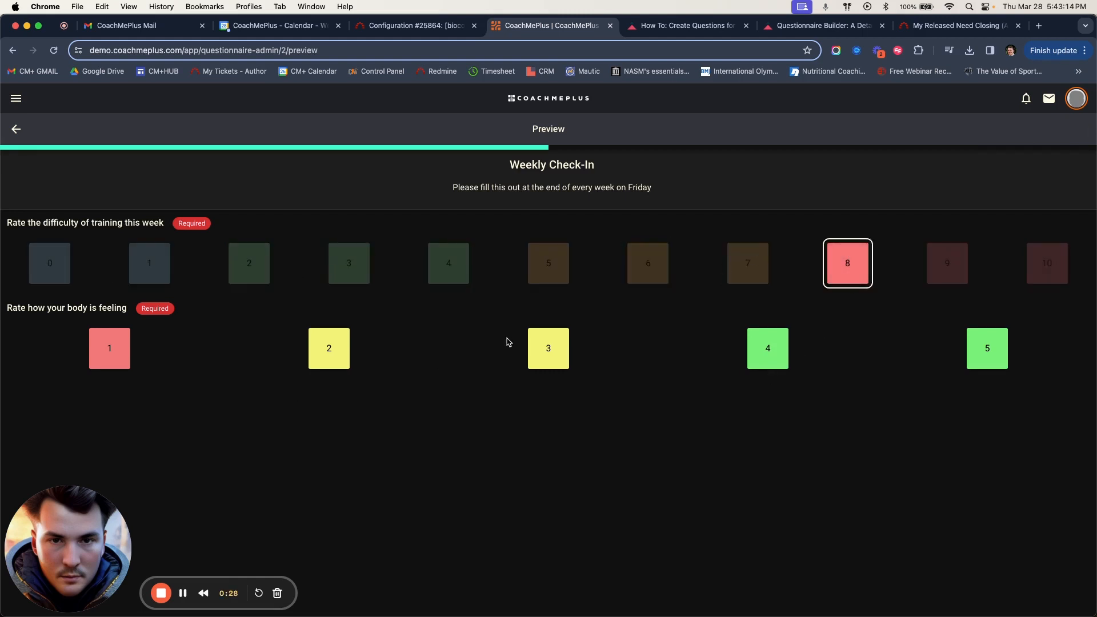
pyautogui.click(340, 348)
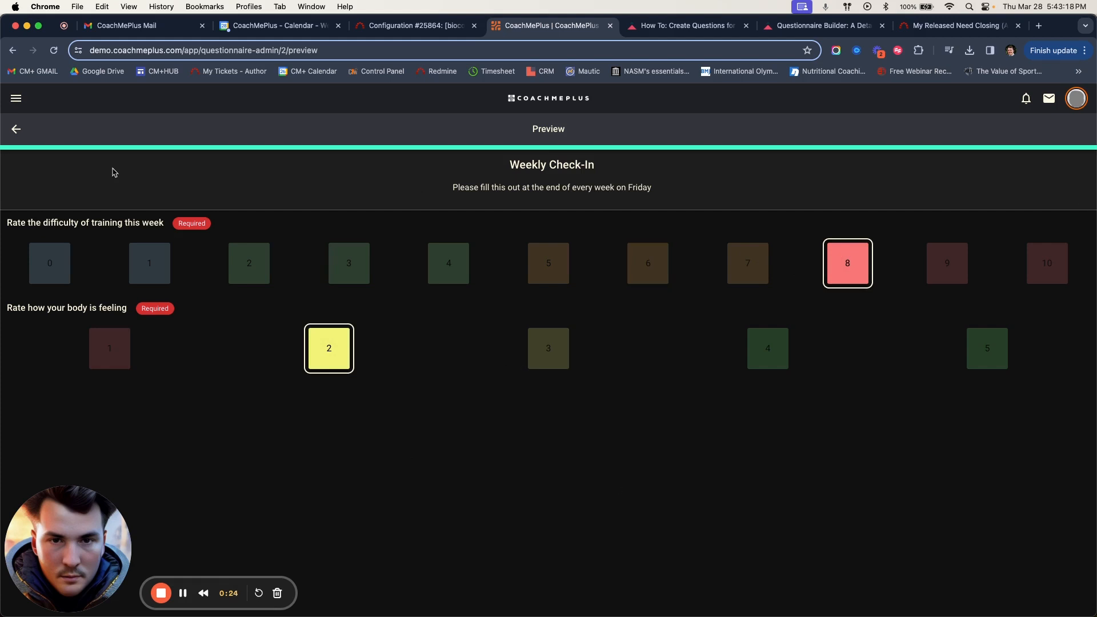
# Leave the preview and reopen the Weekly Check-In questionnaire for editing.
pyautogui.click(16, 130)
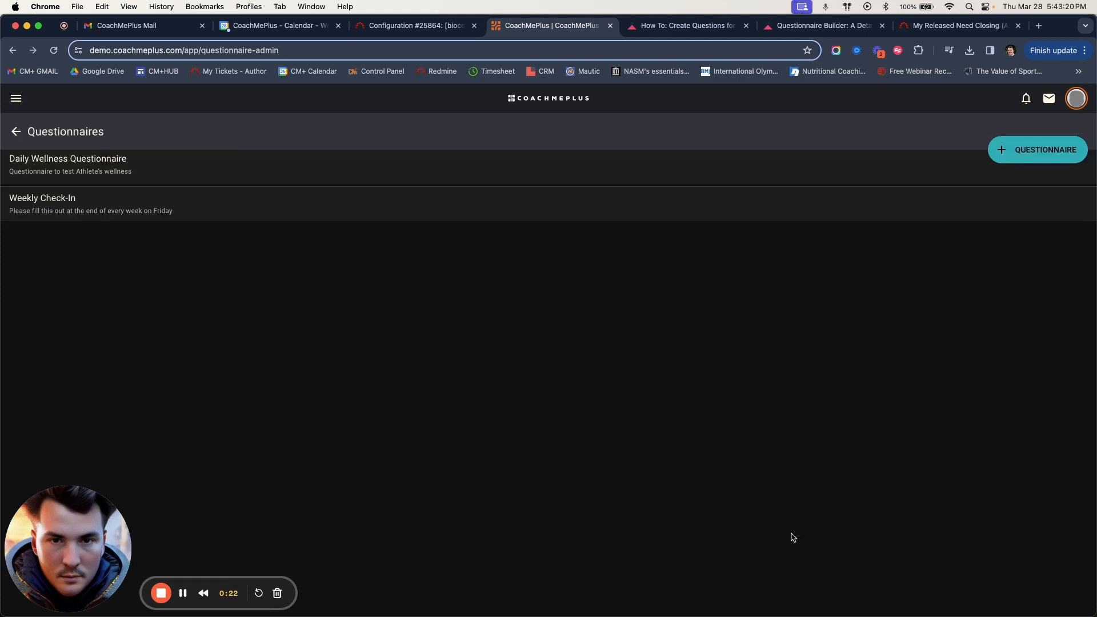
pyautogui.click(167, 216)
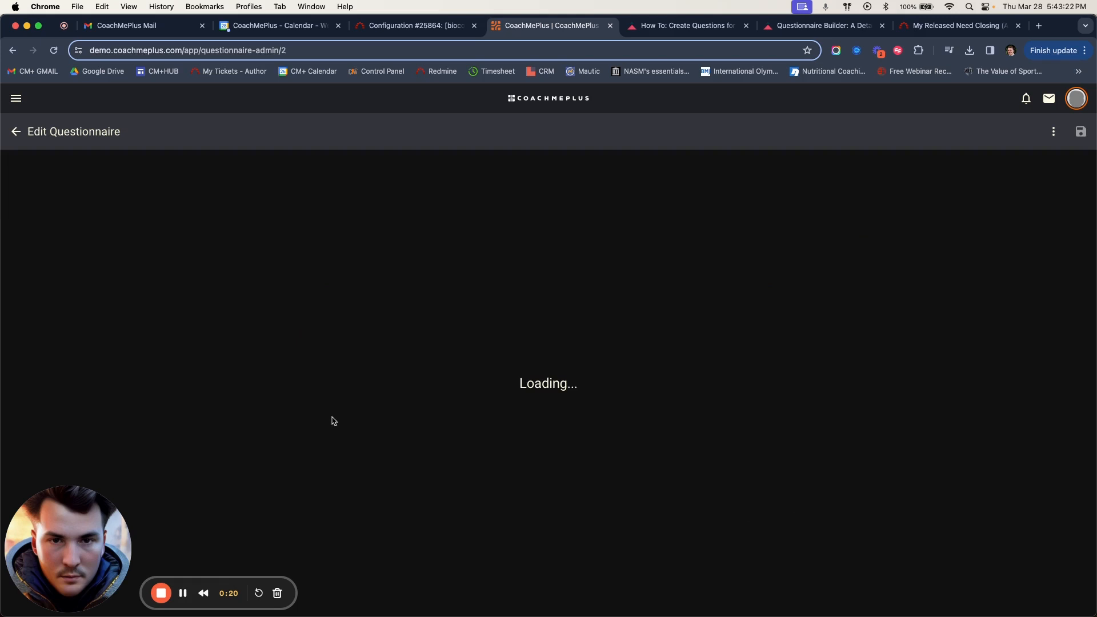